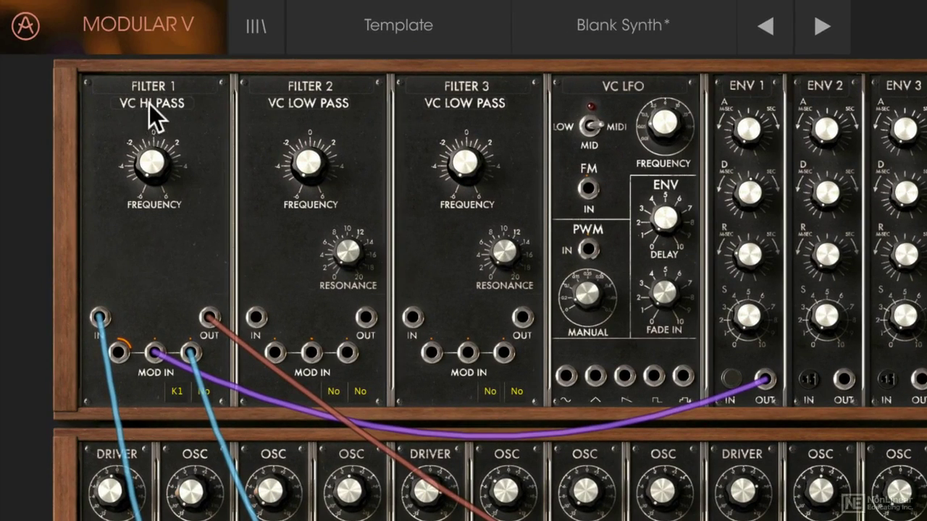
Change Filter 1 to the Coupler type and try its band reject/band pass selector.
left_click(150, 103)
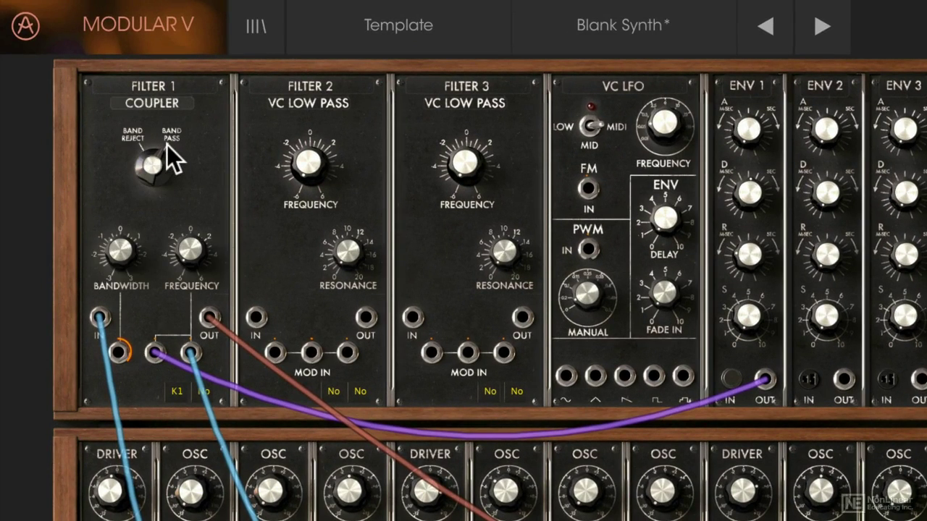
left_click_drag(155, 160, 134, 249)
left_click_drag(139, 318, 132, 347)
left_click_drag(149, 161, 140, 58)
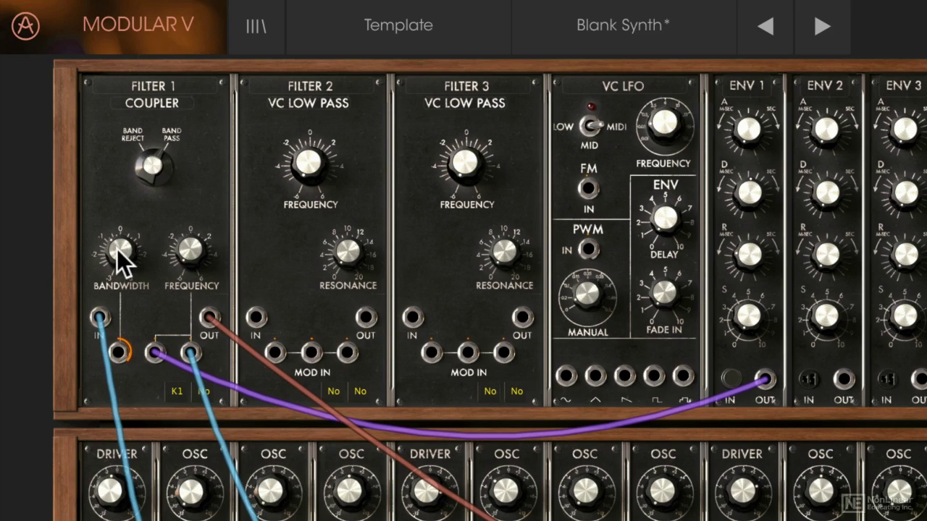
Try the coupler's bandwidth control and sweep its cutoff frequency up to about 15551 Hz.
left_click_drag(116, 249, 116, 215)
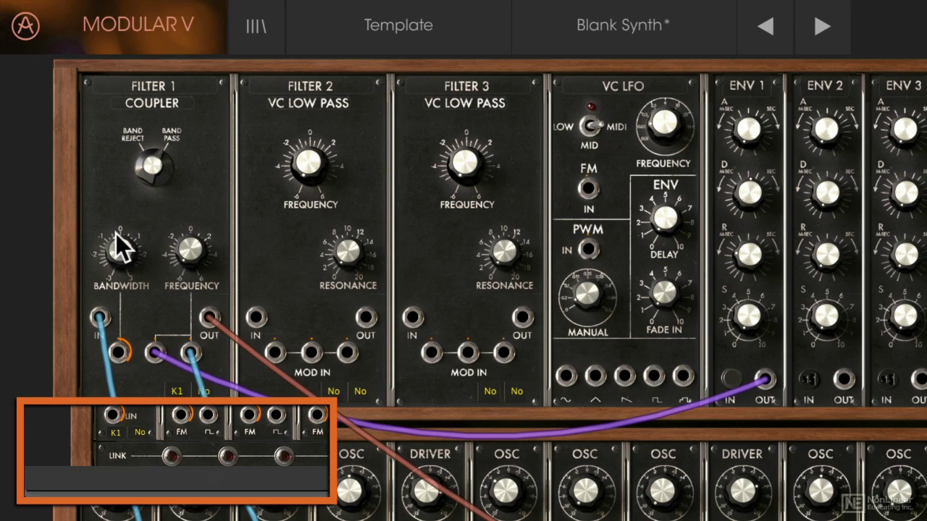
left_click_drag(188, 252, 193, 115)
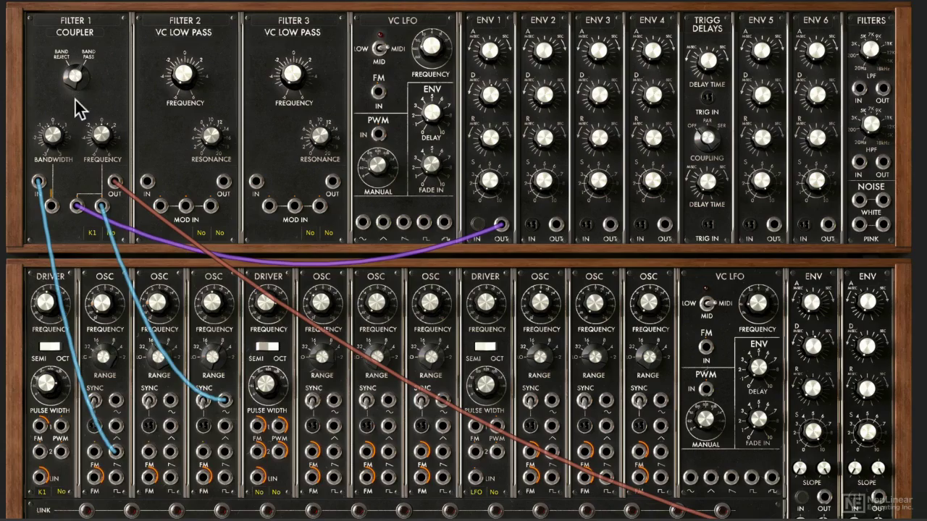
left_click_drag(101, 134, 114, 216)
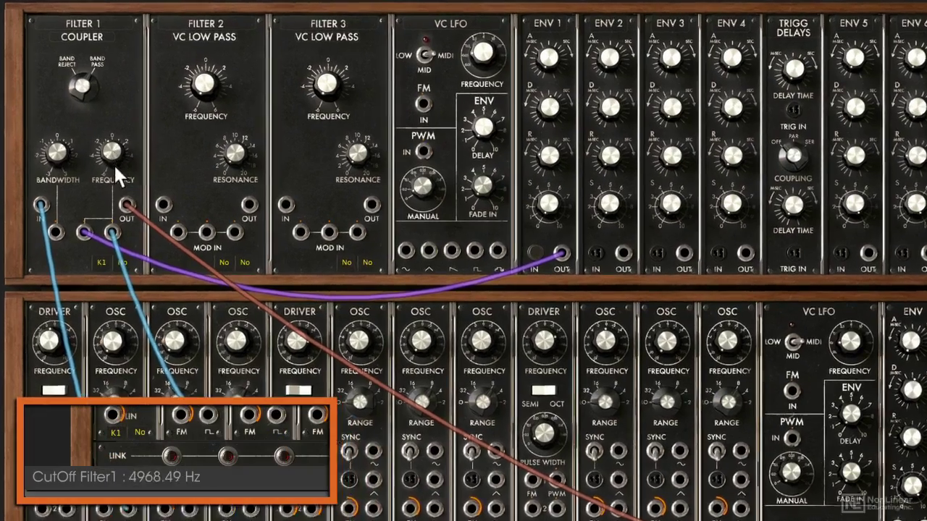
left_click_drag(144, 283, 147, 315)
left_click_drag(142, 267, 139, 226)
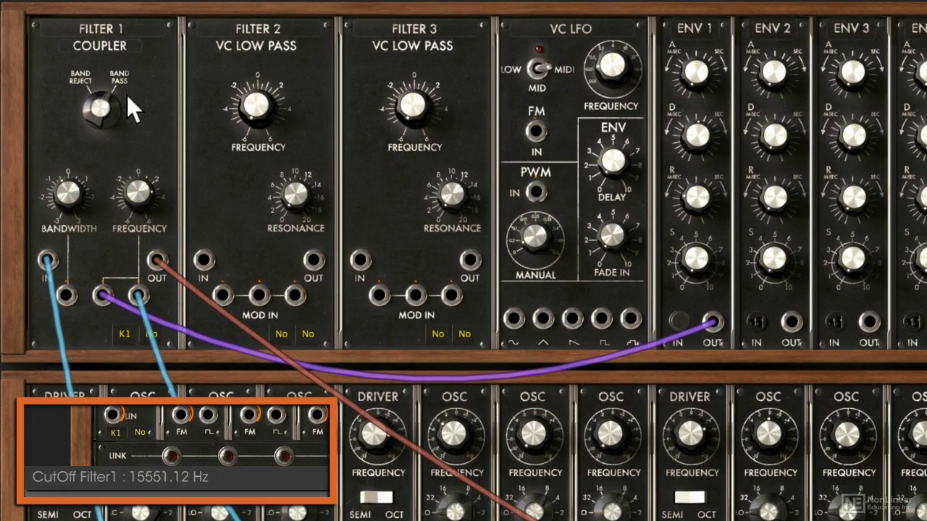
Raise the coupler's bandwidth to 20.00 and sweep its cutoff frequency to about 648 Hz.
left_click_drag(127, 82, 113, 187)
left_click_drag(119, 289, 119, 247)
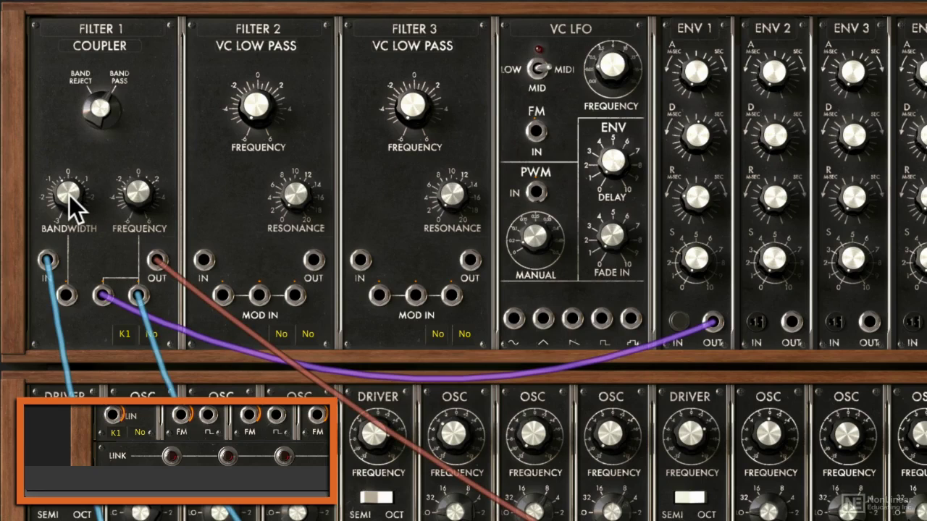
left_click_drag(69, 195, 68, 148)
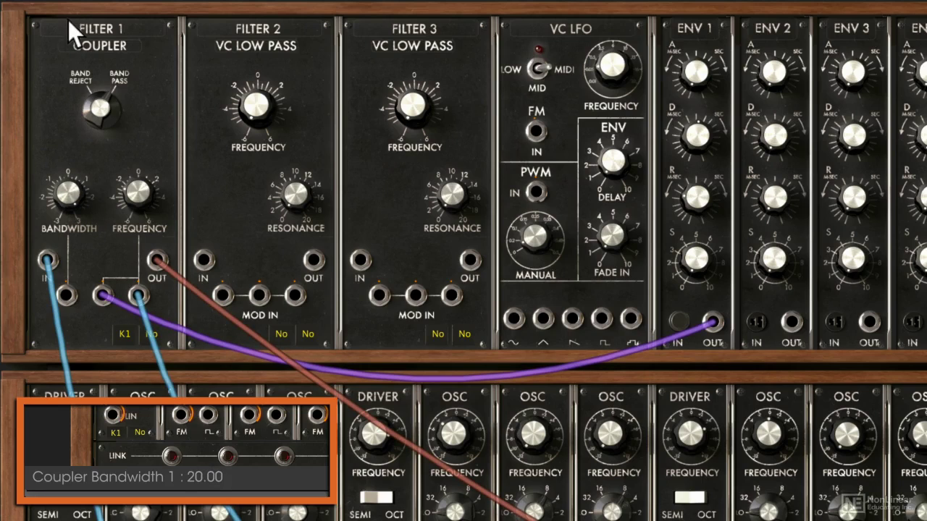
left_click_drag(68, 23, 68, 24)
left_click_drag(132, 200, 137, 75)
left_click_drag(144, 199, 121, 103)
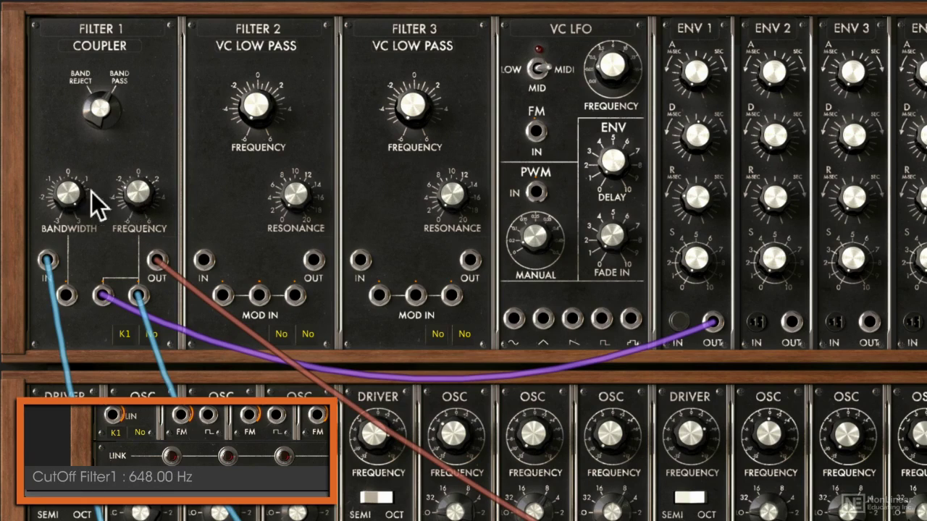
Sweep the coupler's bandwidth down and back while readjusting its cutoff frequency.
left_click_drag(63, 190, 75, 413)
left_click_drag(133, 186, 145, 274)
left_click_drag(84, 189, 71, 115)
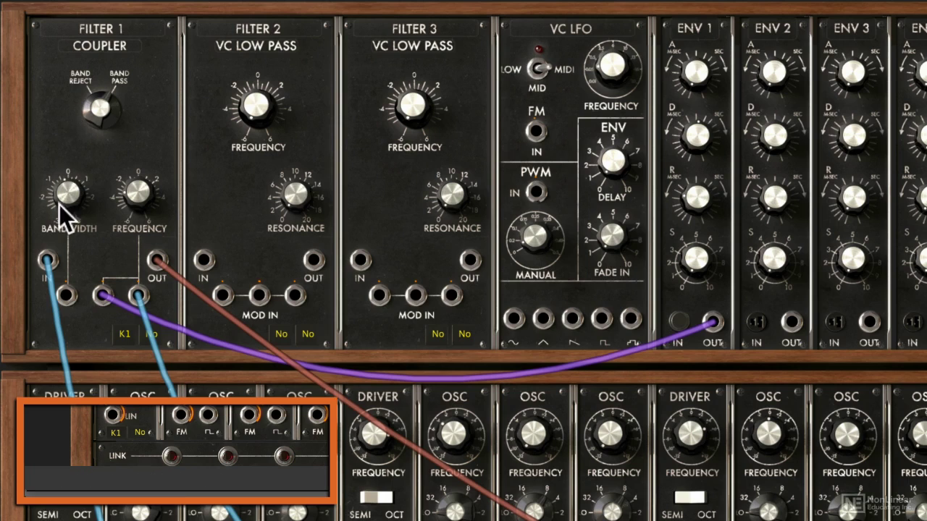
mouse_move(134, 189)
left_mouse_down()
mouse_move(137, 100)
mouse_move(138, 190)
mouse_move(133, 134)
mouse_move(129, 186)
left_mouse_up()
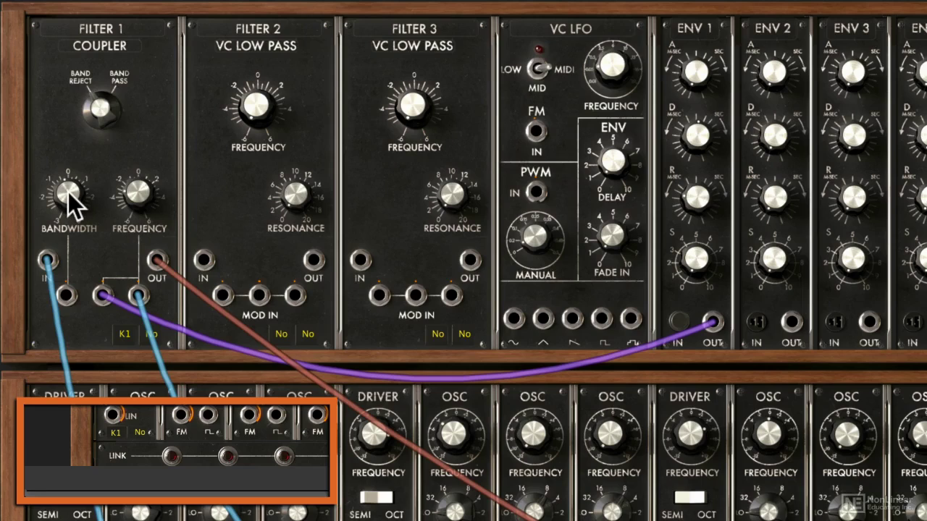
Sweep the coupler's bandwidth and set its bandwidth modulation amount (RM1) to 0.0000.
left_click_drag(68, 192, 64, 85)
left_click_drag(74, 231, 83, 295)
left_click_drag(65, 235, 74, 277)
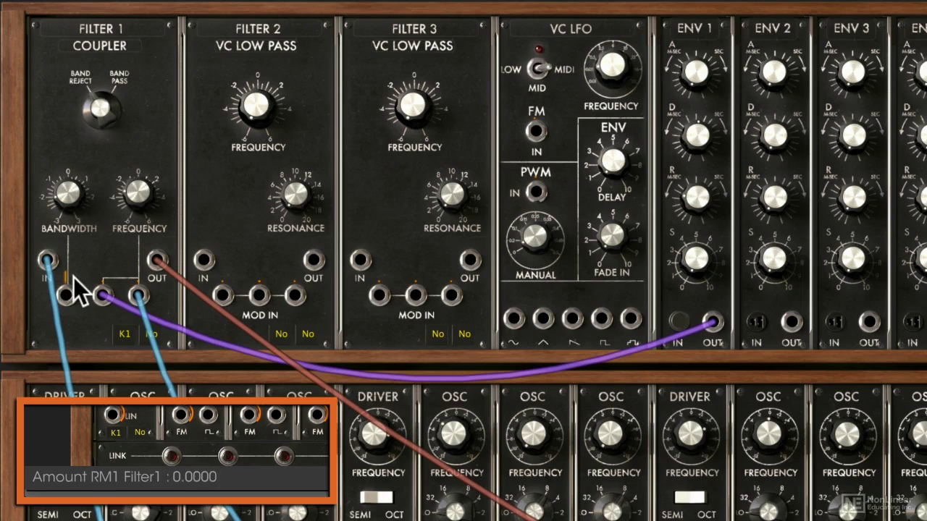
Sweep the coupler's cutoff and try different frequency modulation amounts, raising FM1 to 1.0000.
left_click_drag(132, 114, 67, 65)
left_click_drag(142, 183, 151, 59)
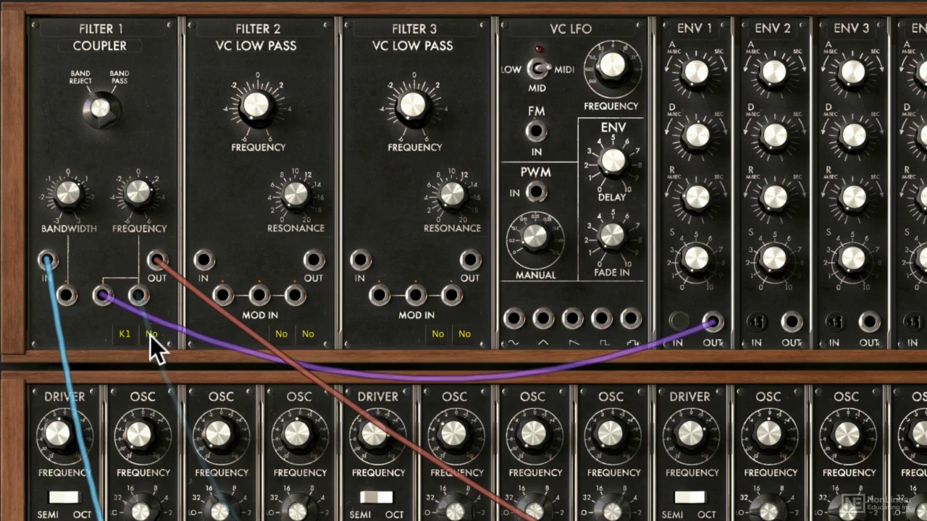
left_click_drag(139, 291, 146, 251)
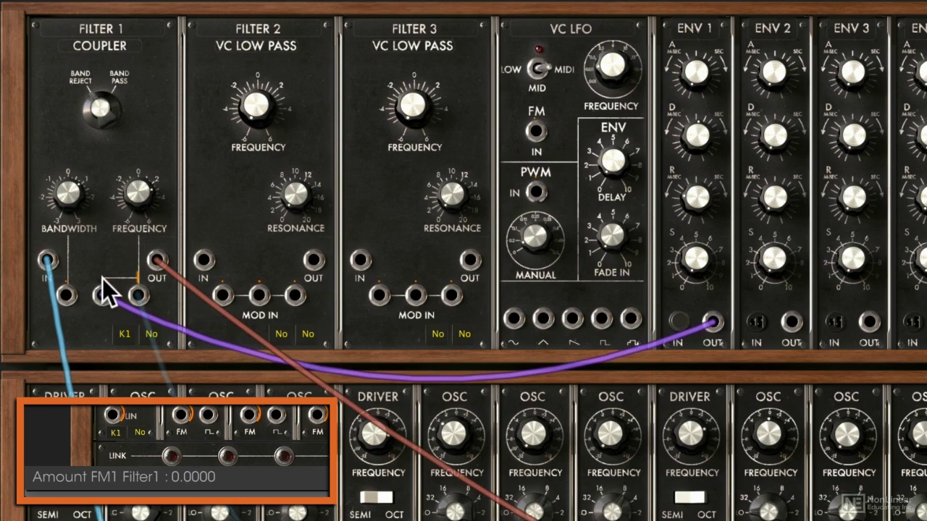
left_click_drag(100, 276, 91, 135)
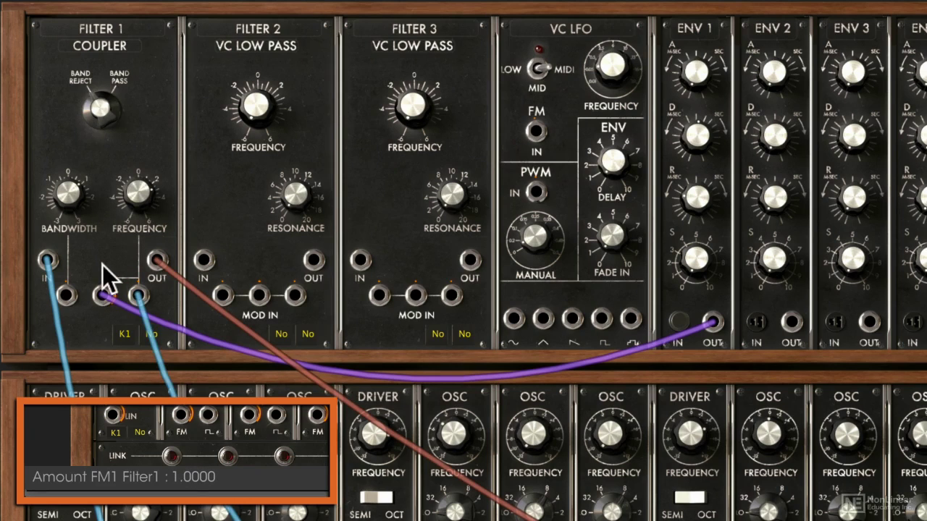
left_click_drag(123, 188, 129, 358)
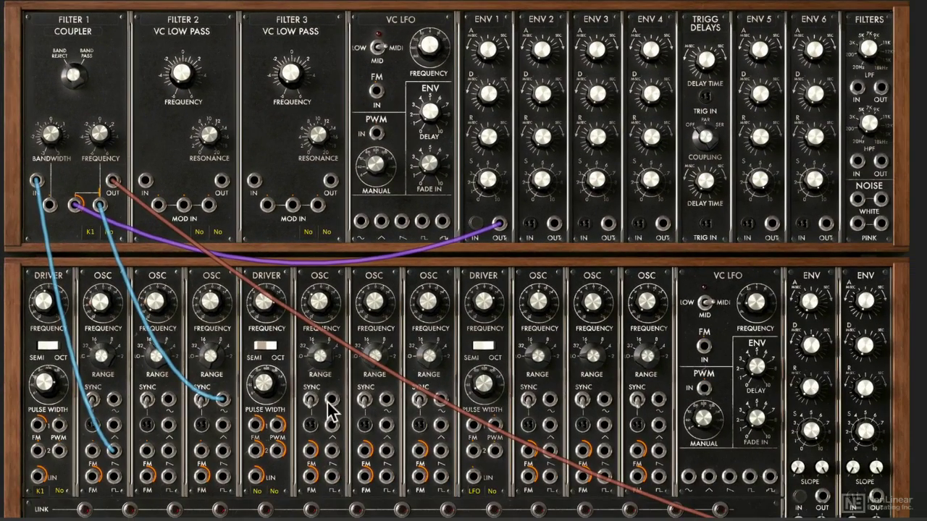
Patch the sine output of the second driver's first oscillator into Filter 1's third modulation input and raise that input's amount.
left_click_drag(330, 399, 101, 205)
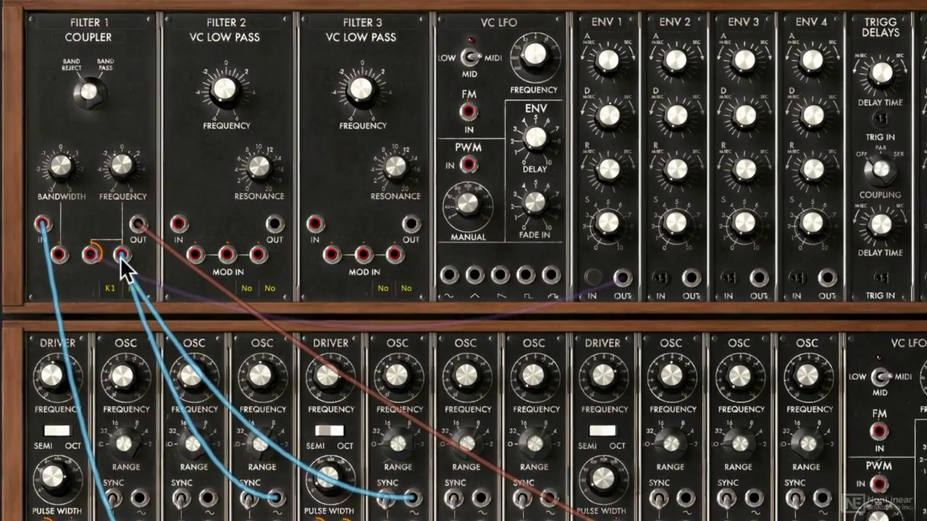
left_click_drag(121, 257, 91, 236)
left_click_drag(149, 282, 134, 156)
left_click_drag(136, 188, 133, 155)
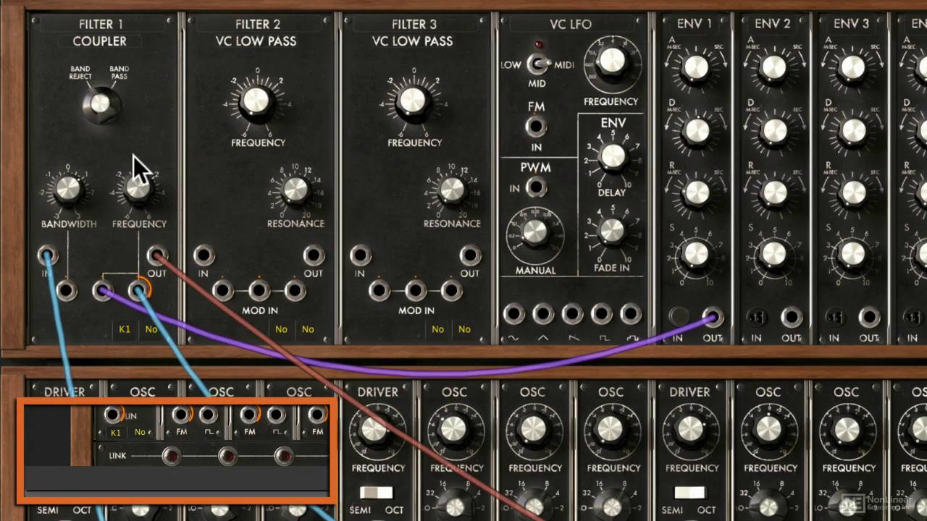
Set the second driver's keyboard follow to K1 and patch its first oscillator's sine output into Filter 1's bandwidth modulation input.
left_click_drag(444, 434, 493, 517)
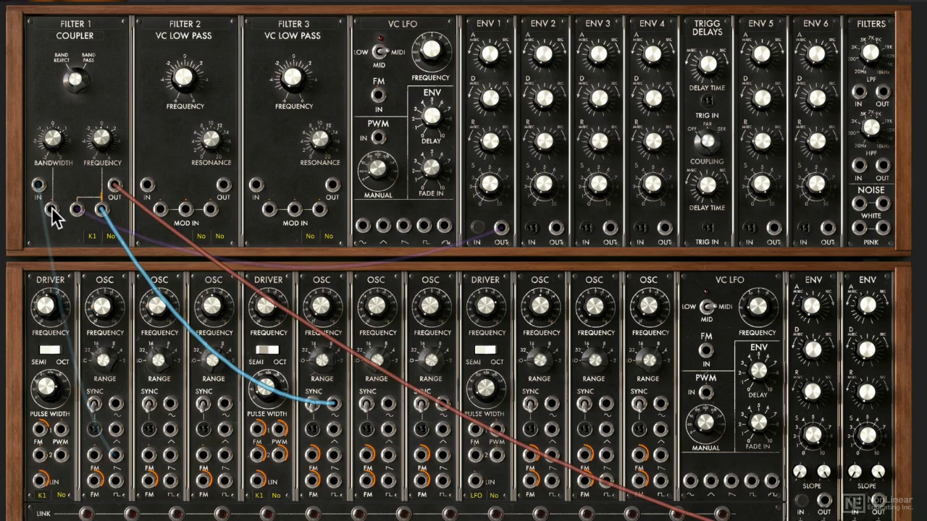
left_click_drag(332, 403, 52, 210)
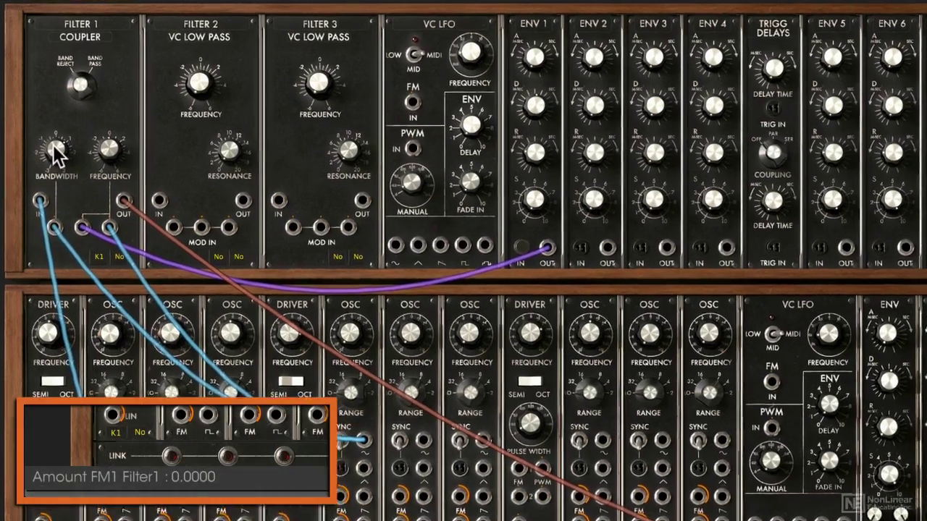
Raise the coupler's bandwidth modulation amount and set its bandwidth to about 17.30.
left_click_drag(50, 136, 52, 166)
left_click_drag(60, 206, 66, 227)
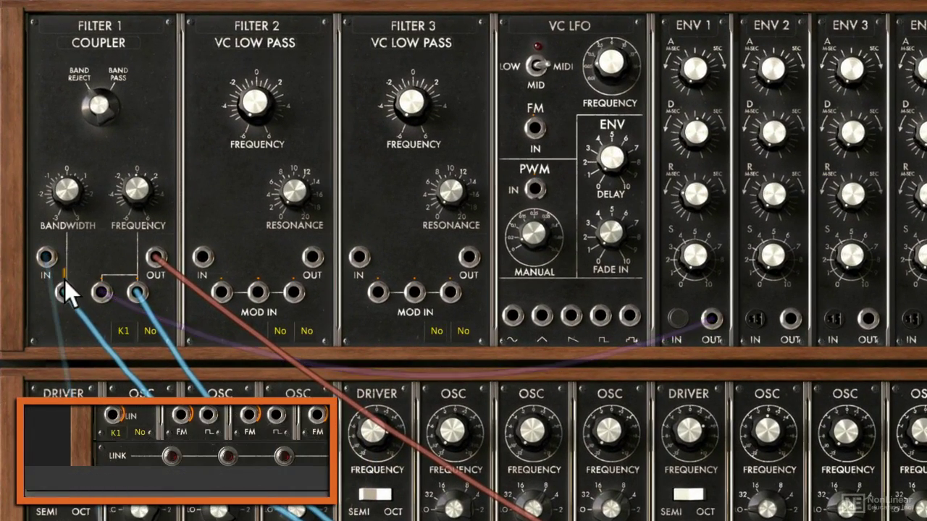
left_click_drag(65, 280, 77, 254)
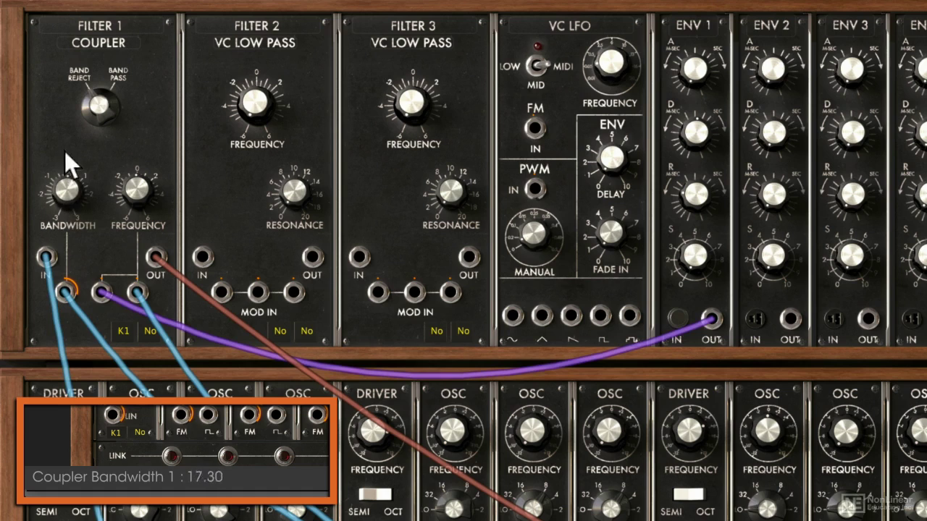
Raise the oscillator's modulation amount on the coupler's frequency and set the cutoff to about 4006 Hz.
left_click_drag(137, 278, 121, 182)
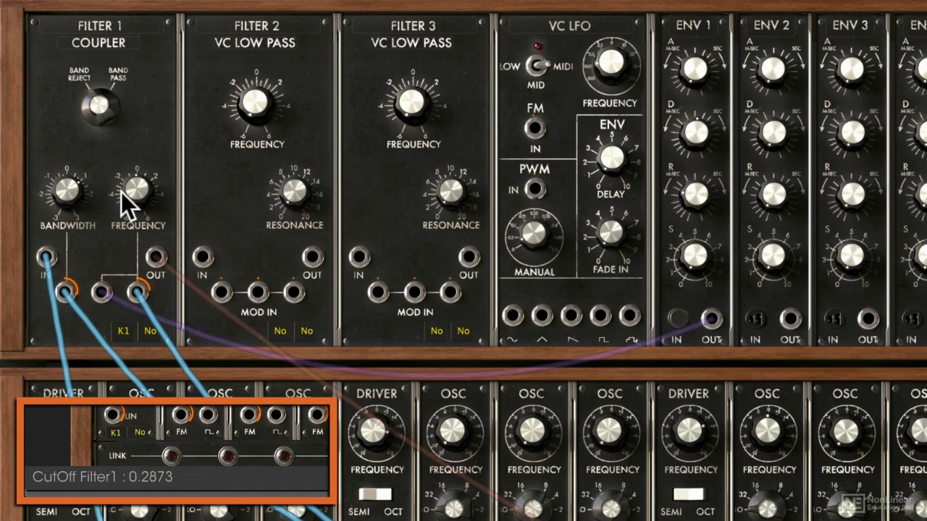
left_click_drag(137, 225, 135, 204)
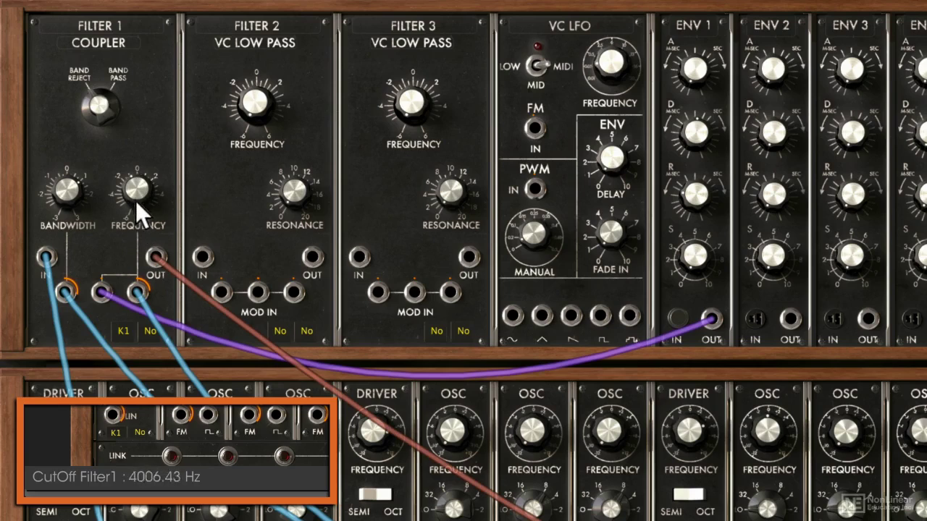
Readjust the coupler's cutoff and raise the ENV 1 modulation amount (FM1) to about 0.3993.
left_click_drag(130, 157, 146, 249)
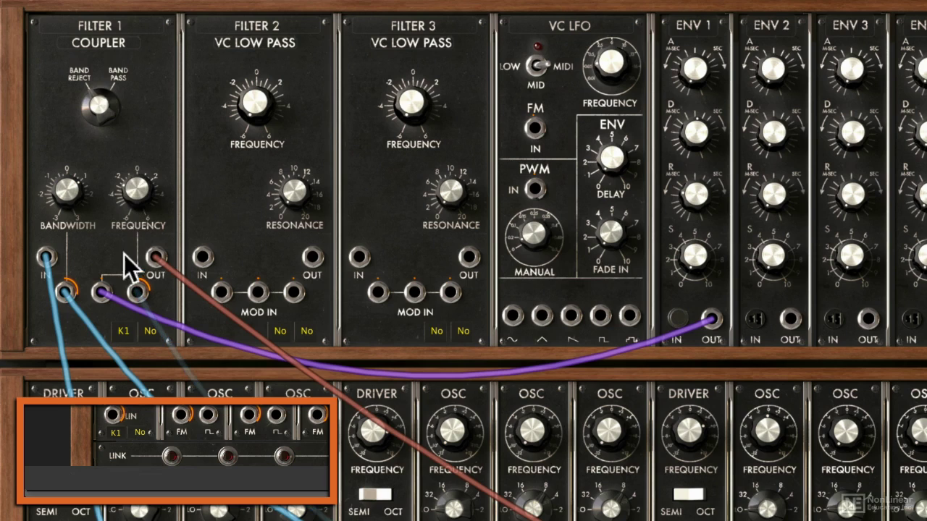
left_click_drag(96, 273, 92, 173)
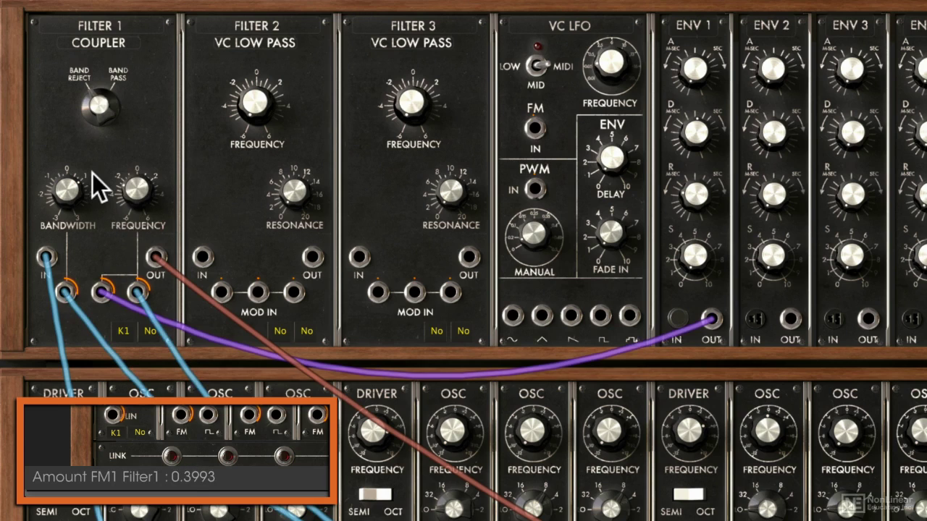